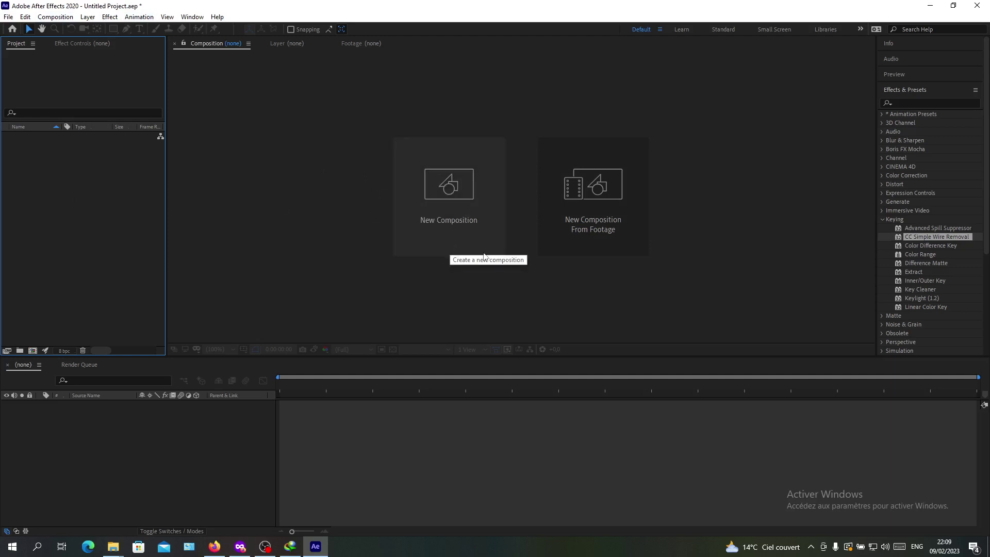
Step: Import 1 Minute Timer.mp4 and drag it into the timeline to create its composition
right_click(68, 194)
mouse_move(95, 246)
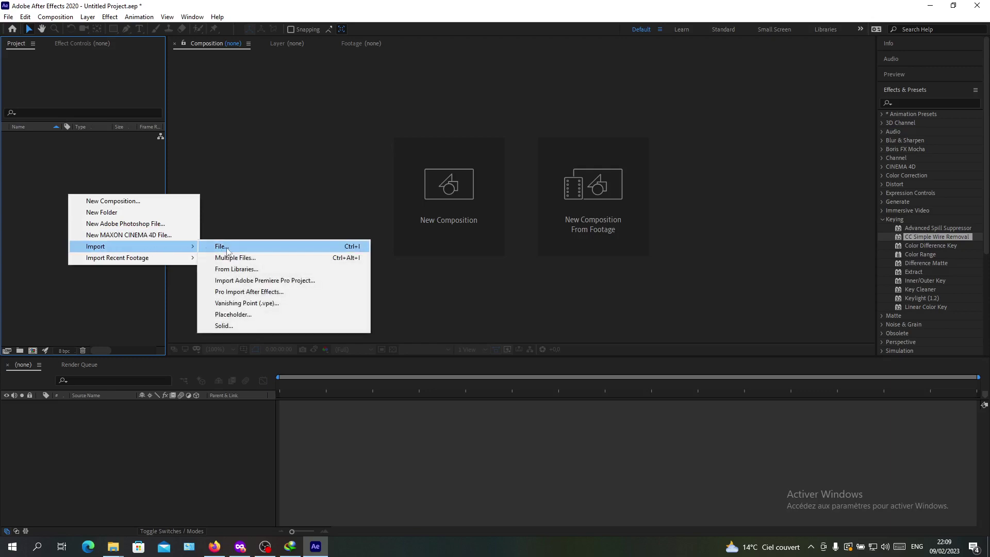
left_click(227, 248)
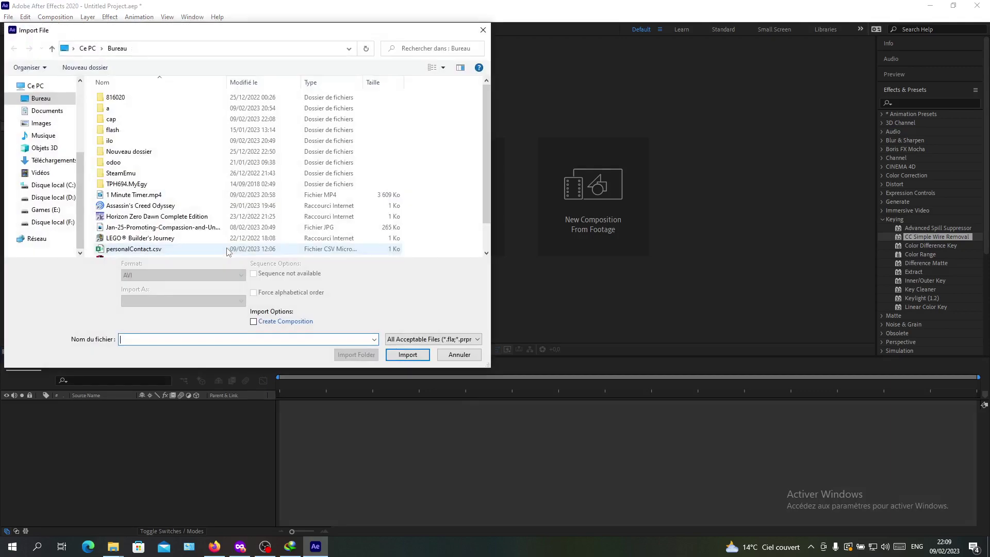
double_click(135, 195)
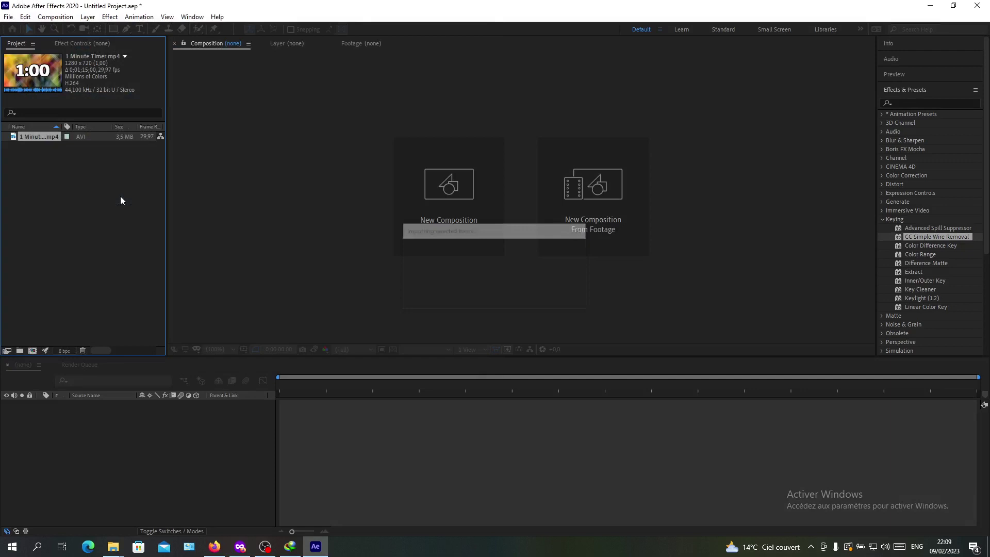
left_click_drag(94, 138, 150, 426)
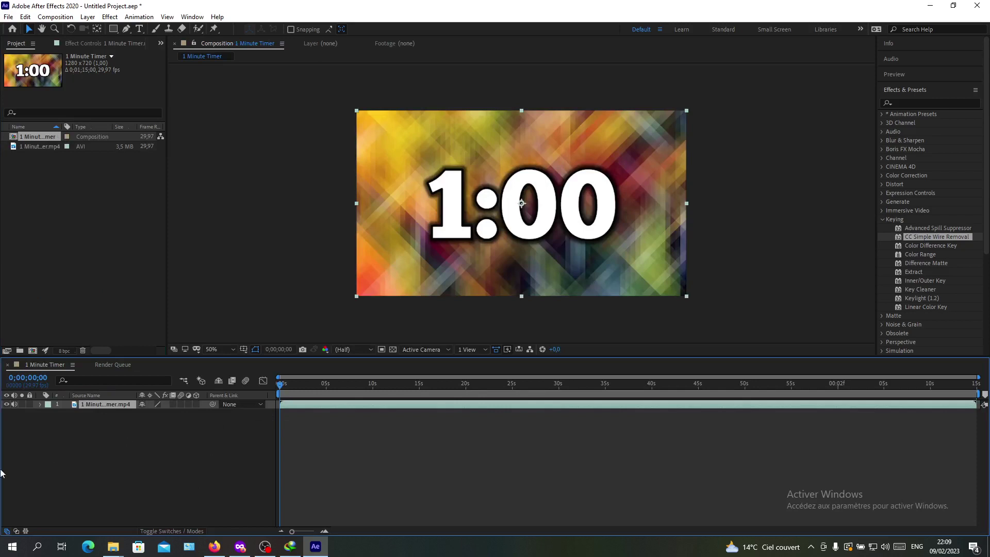
Step: End the work area at 0;00;57;24 and trim the timer layer's out point to about 30 seconds
left_click(125, 447)
left_click(462, 403)
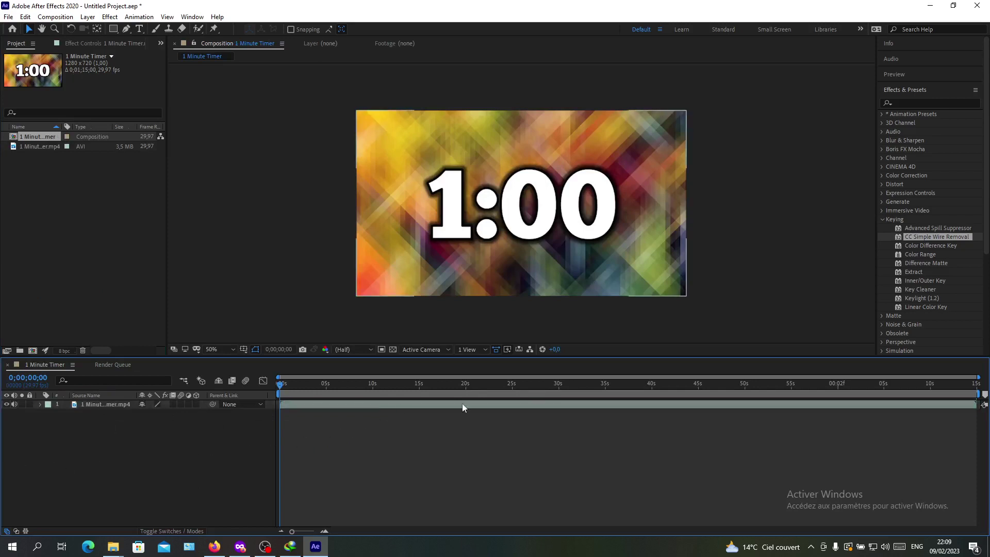
left_click_drag(975, 383, 818, 385)
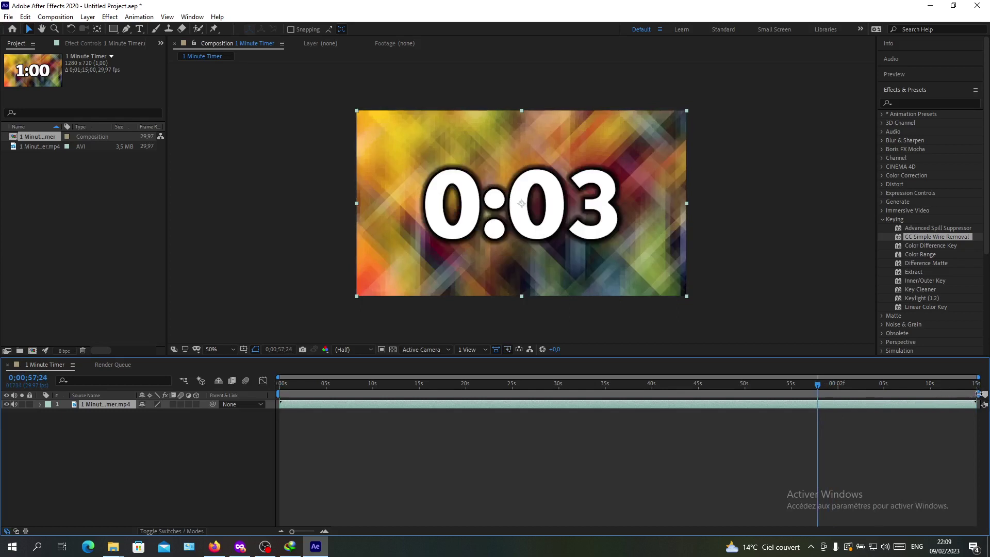
left_click_drag(976, 393, 817, 393)
mouse_move(974, 403)
left_mouse_down()
mouse_move(553, 414)
mouse_move(571, 414)
left_mouse_up()
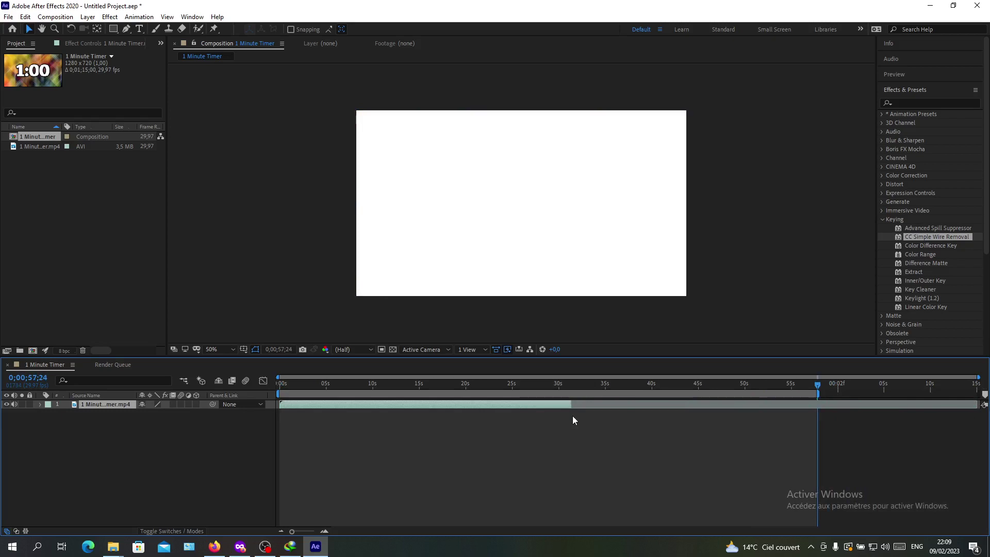
mouse_move(816, 384)
left_mouse_down()
mouse_move(232, 387)
mouse_move(344, 387)
left_mouse_up()
left_click(384, 420)
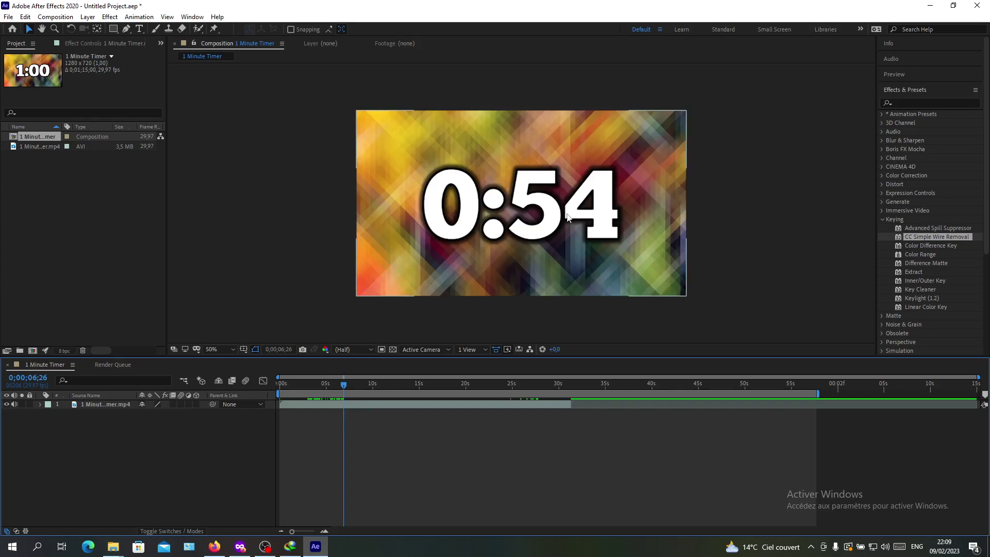
Step: Split the timer layer at about 0;00;06;26 and again at about 0;00;15;07
left_click(411, 326)
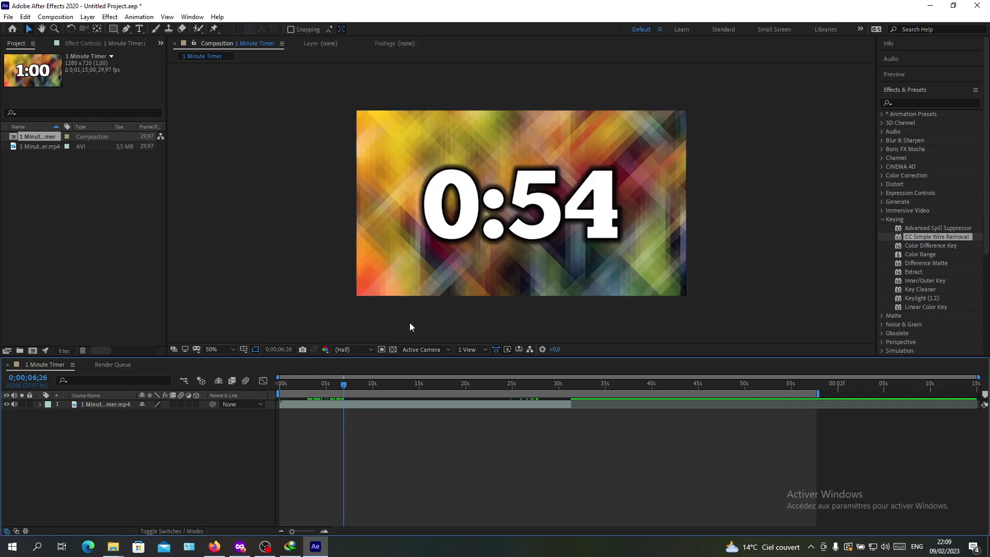
key("ctrl+shift+d")
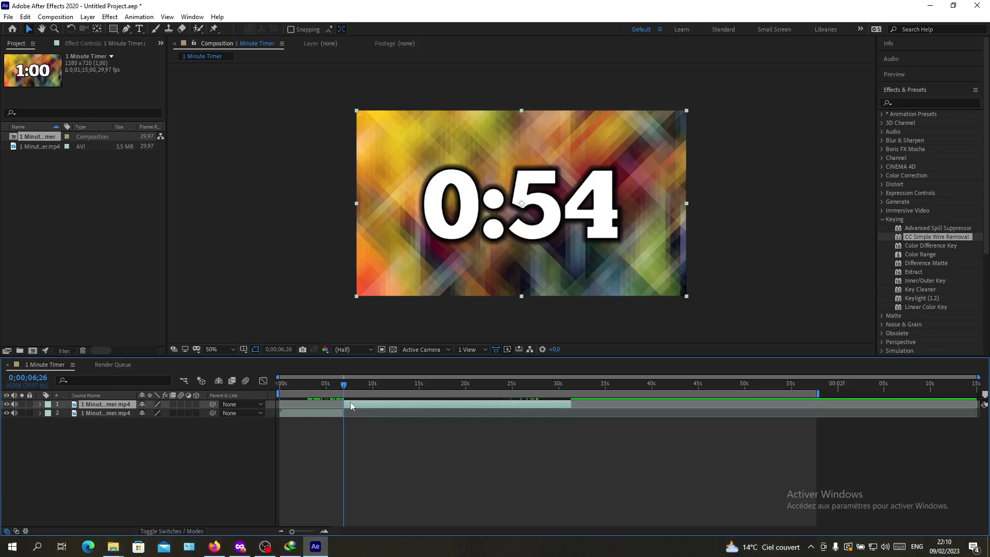
left_click(26, 17)
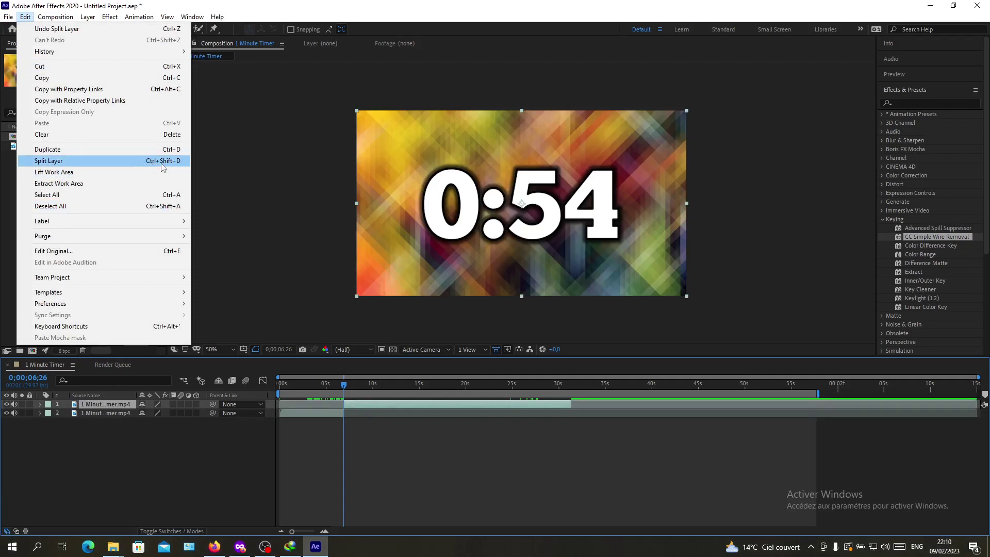
left_click_drag(345, 385, 458, 385)
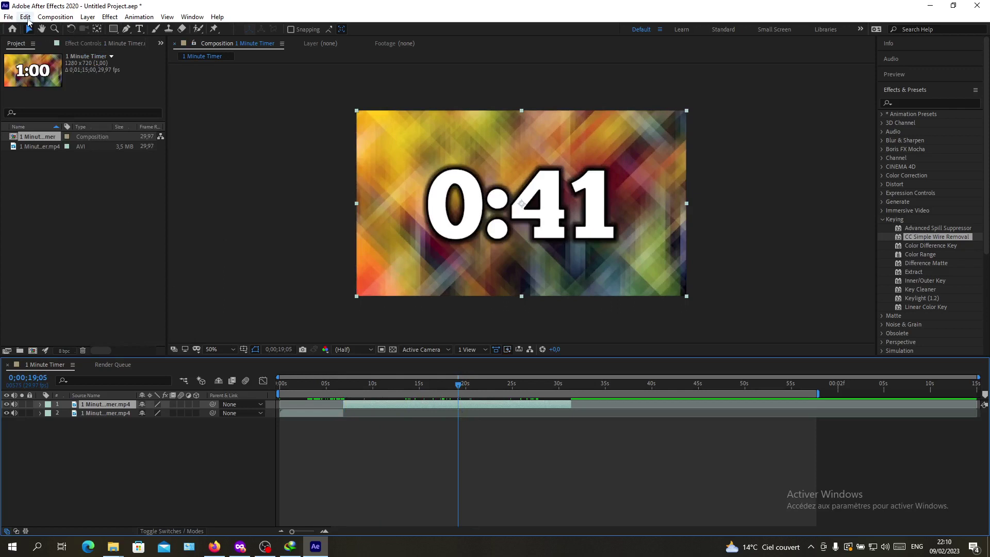
mouse_move(459, 386)
left_mouse_down()
mouse_move(345, 394)
mouse_move(422, 390)
left_mouse_up()
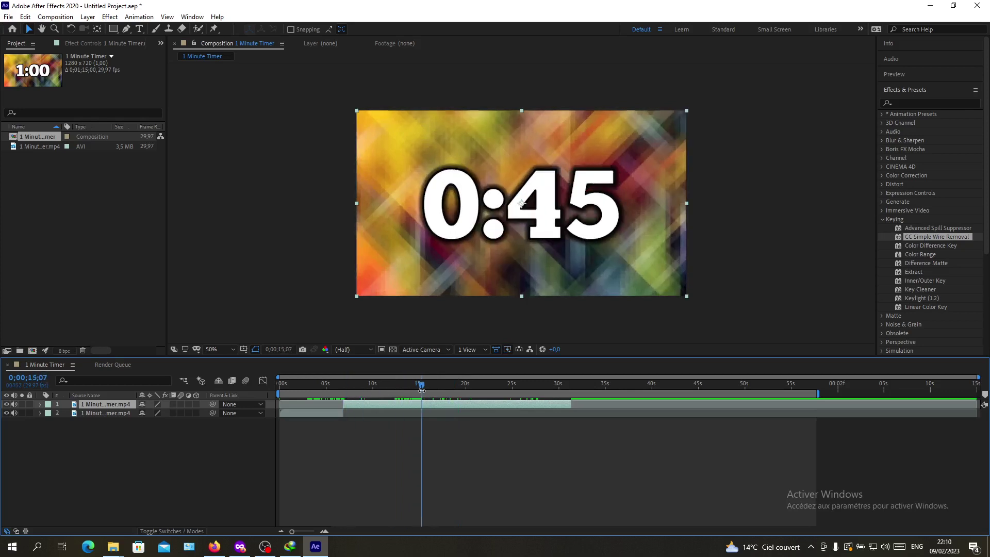
key("ctrl+d")
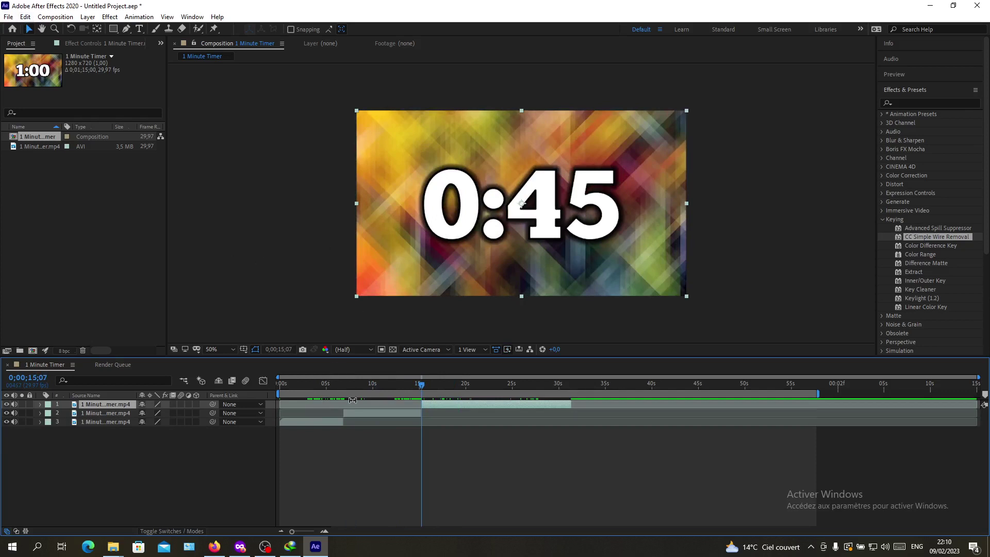
Step: Time-stretch the middle timer piece (layer 2) with a Stretch Factor of 200%
left_click(400, 416)
right_click(395, 416)
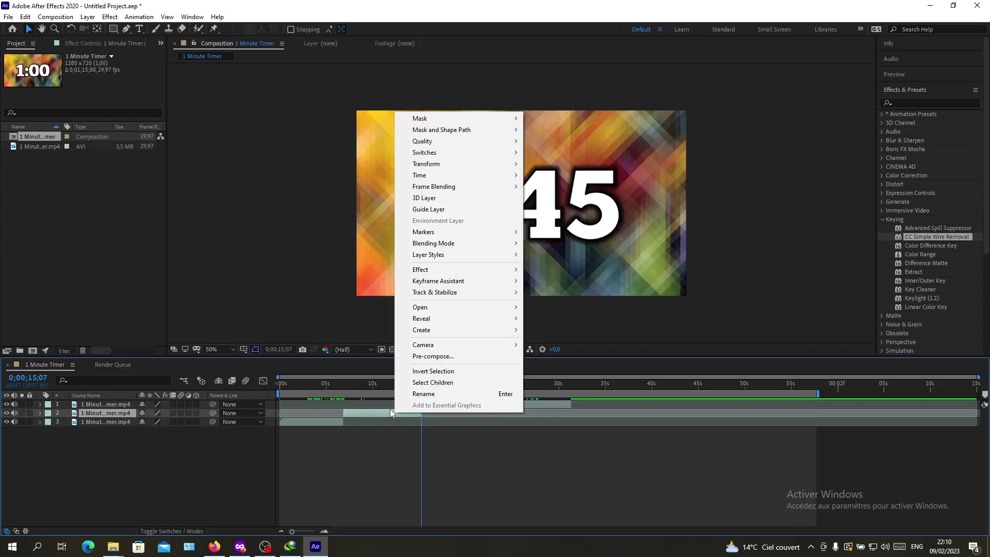
left_click(354, 414)
right_click(353, 414)
left_click(347, 412)
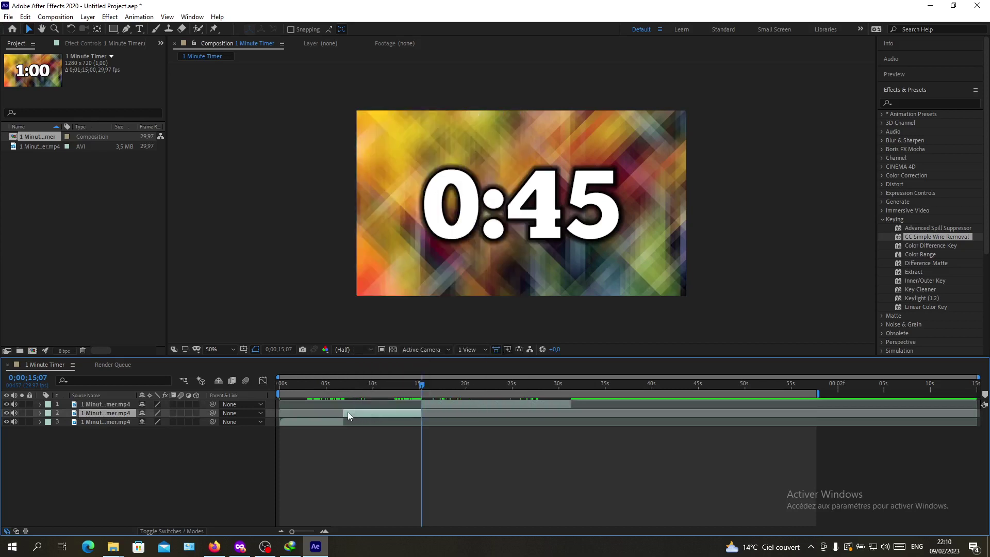
right_click(382, 415)
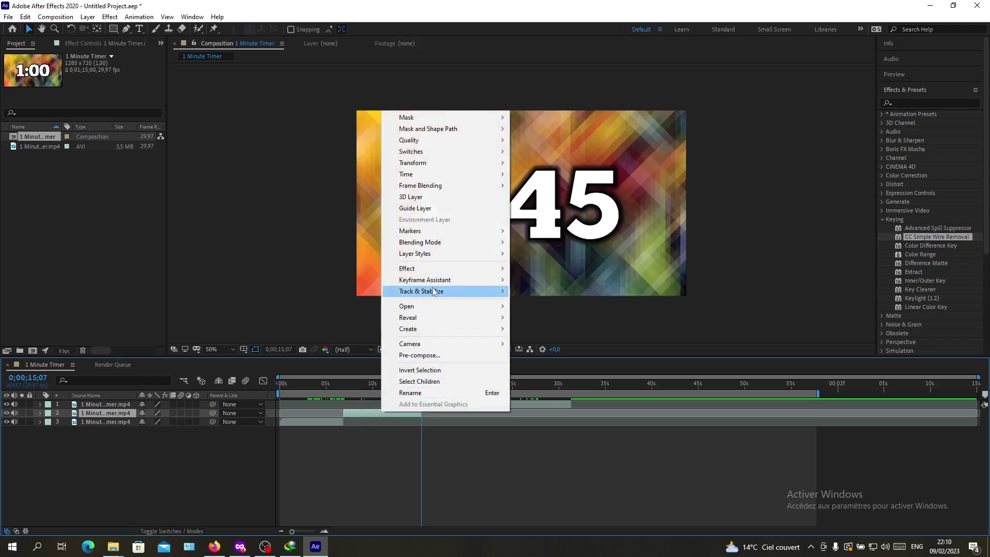
mouse_move(433, 174)
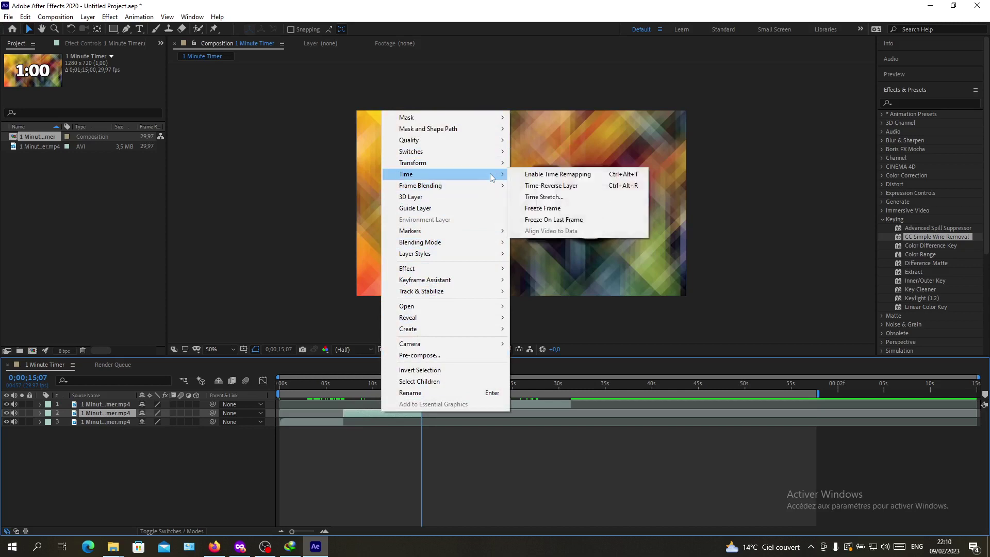
left_click(543, 197)
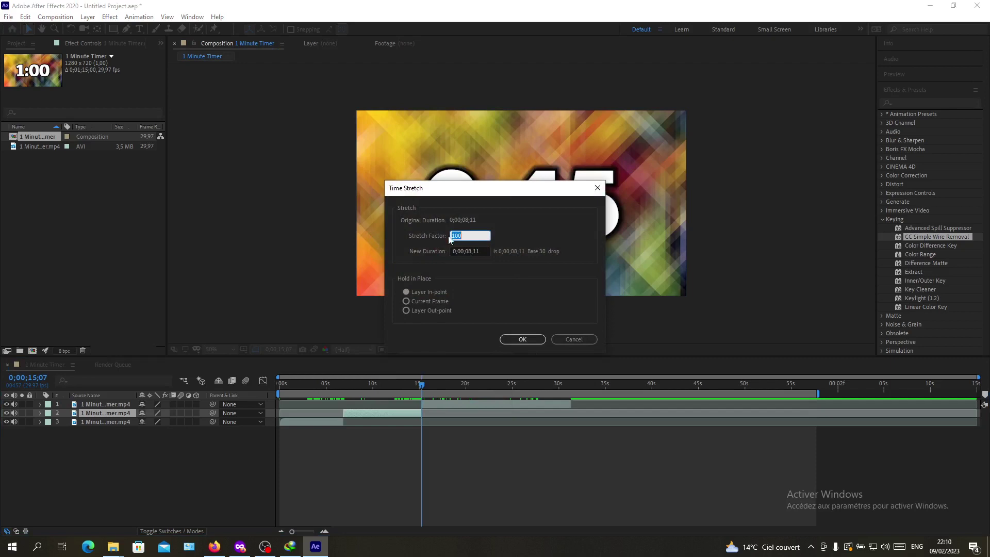
left_click(482, 236)
left_click_drag(481, 235, 450, 238)
type("200")
left_click(522, 339)
Step: Slide the final timer piece so its in point meets the stretched middle piece's end
left_click(472, 405)
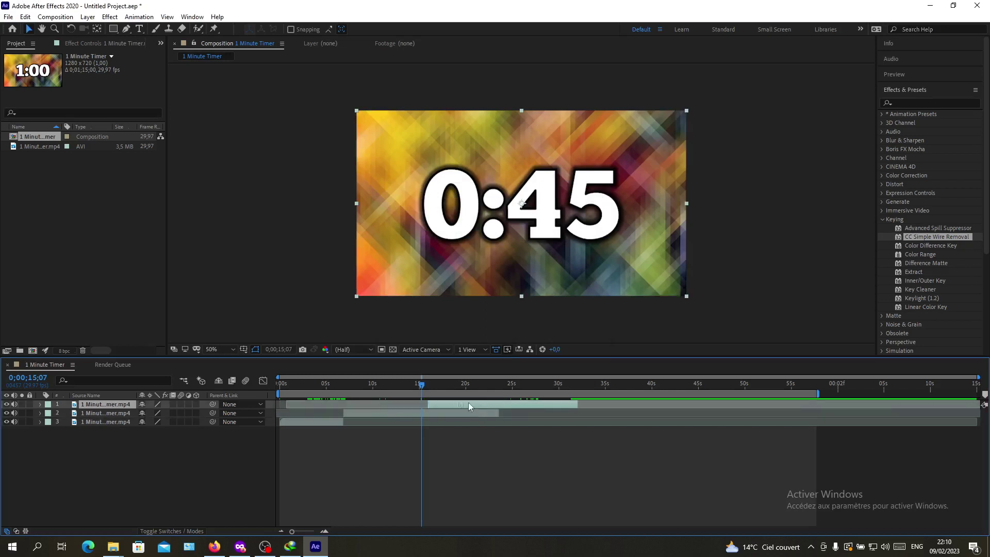
left_click_drag(468, 403, 531, 407)
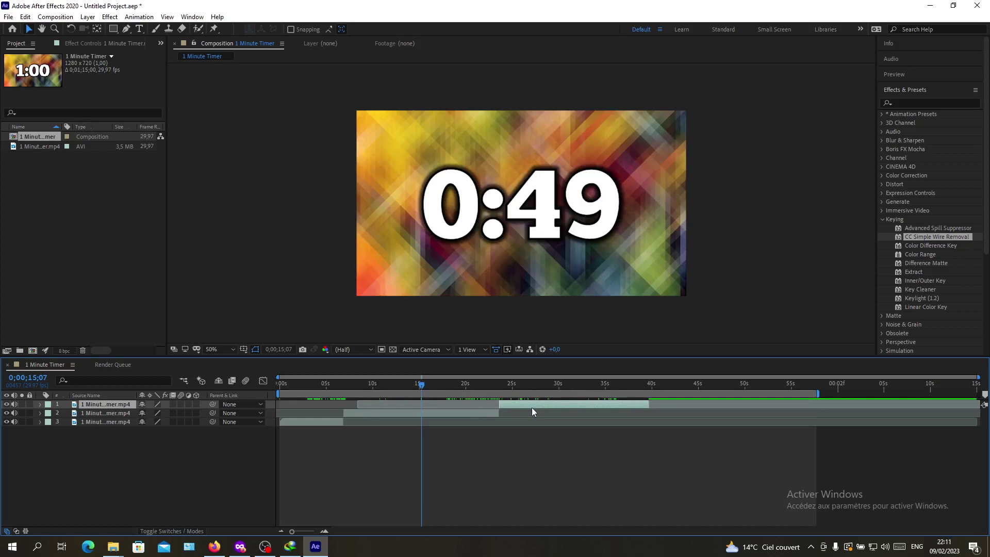
left_click_drag(421, 384, 343, 387)
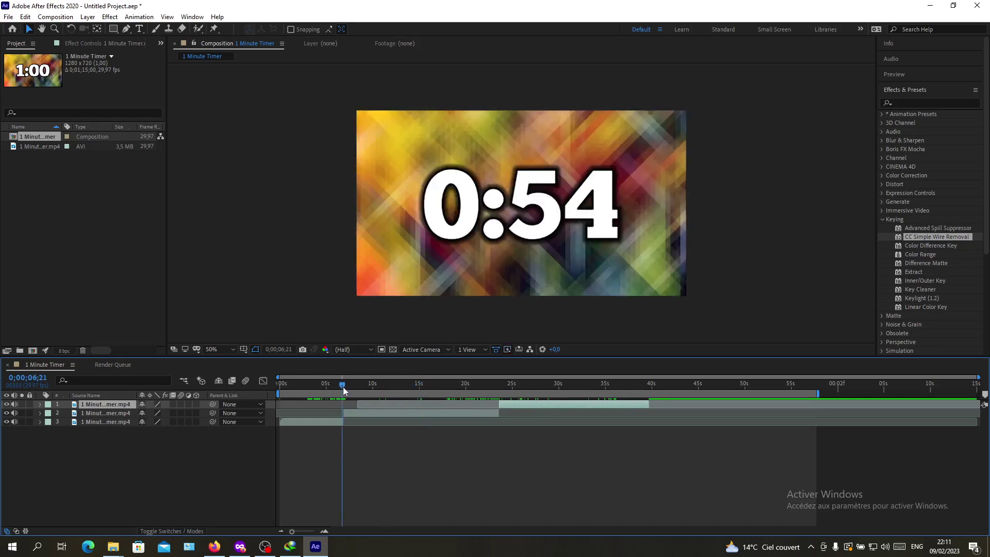
Step: Rewind to about 4 seconds and preview the edited countdown through the slow section
key("space")
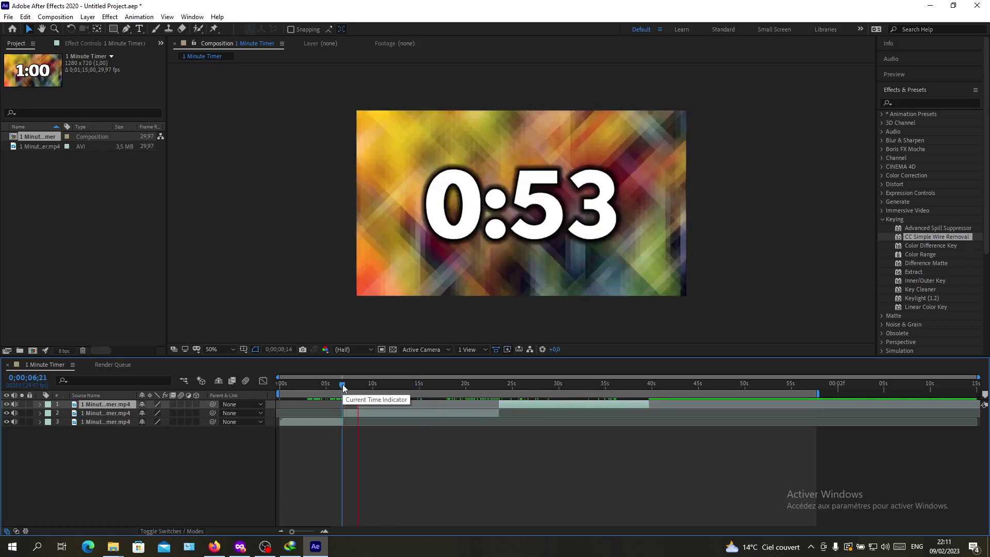
left_click_drag(343, 384, 317, 384)
key("space")
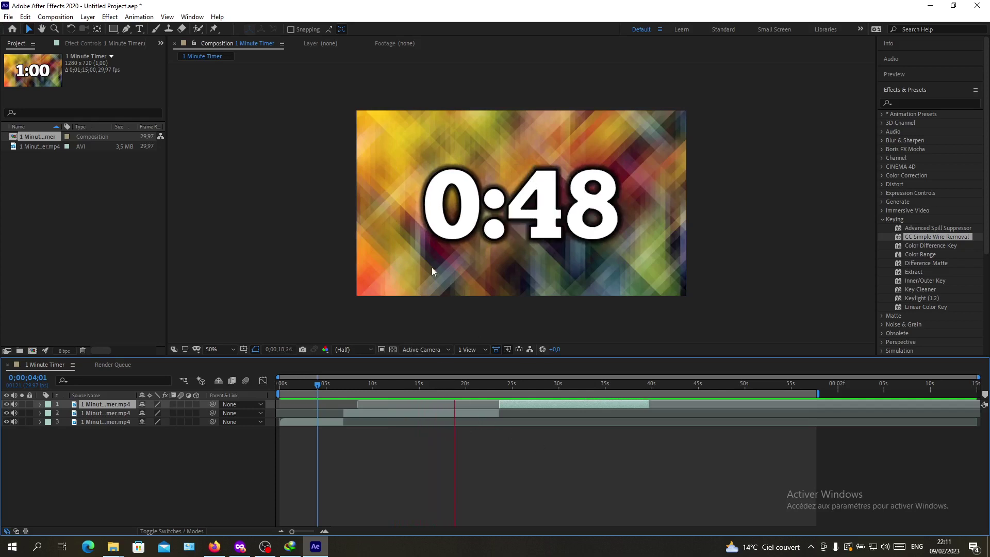
left_click(354, 415)
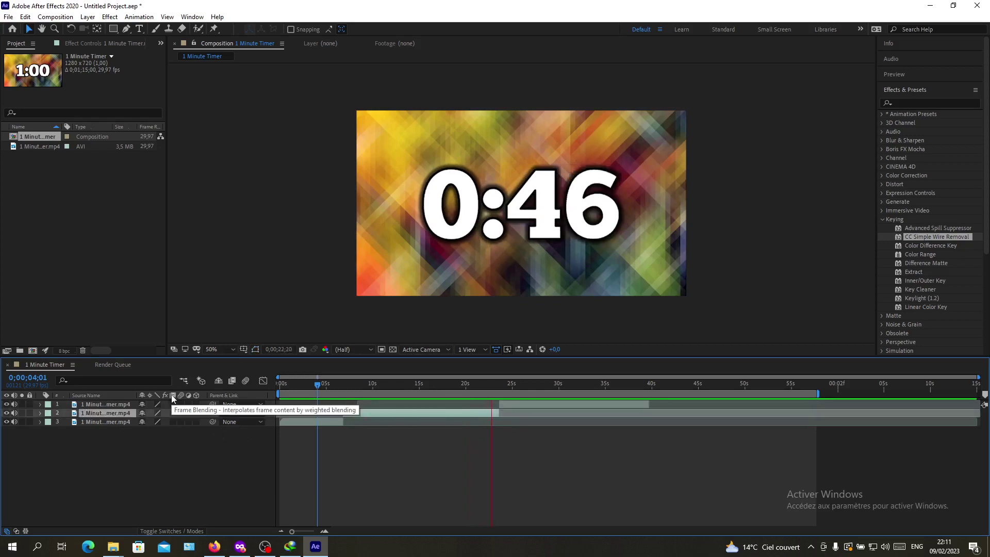
Step: Enable Pixel Motion frame blending on the middle piece and scrub to about 15 seconds
key("space")
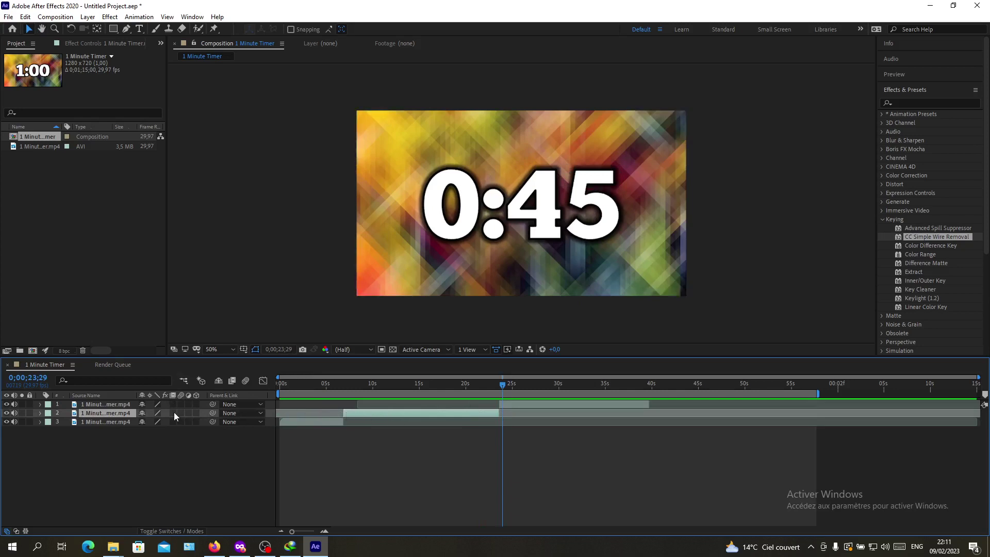
left_click(174, 413)
right_click(367, 415)
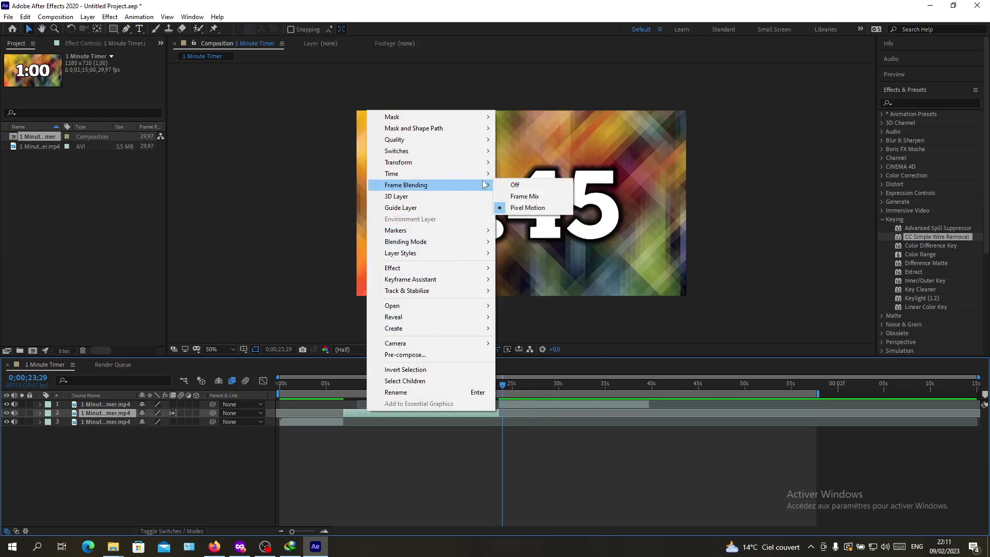
mouse_move(405, 185)
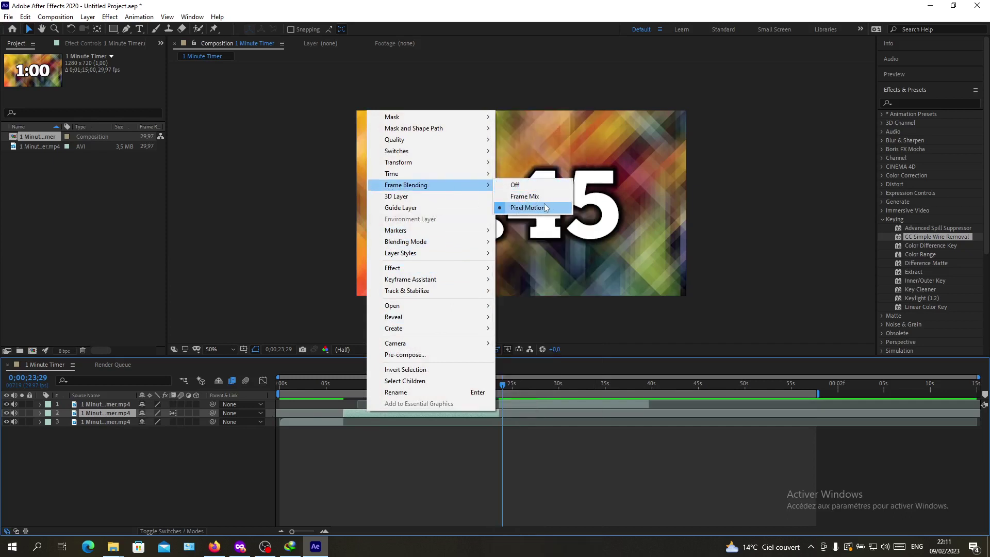
left_click(503, 389)
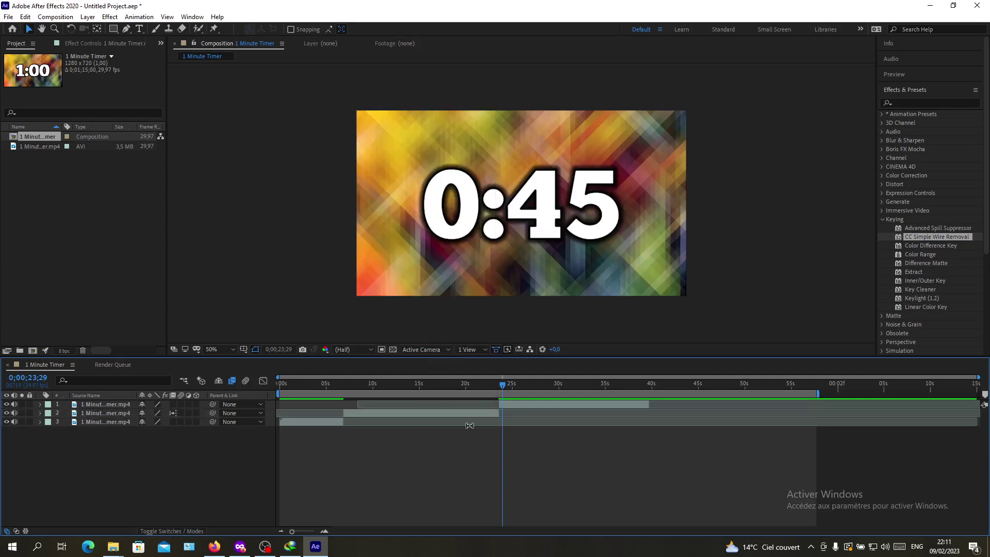
left_click_drag(503, 384, 428, 385)
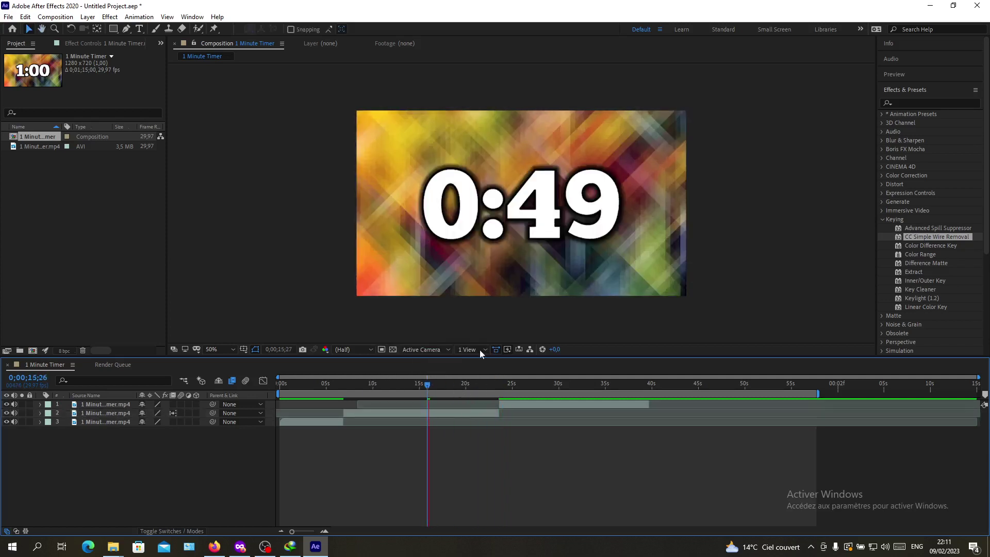